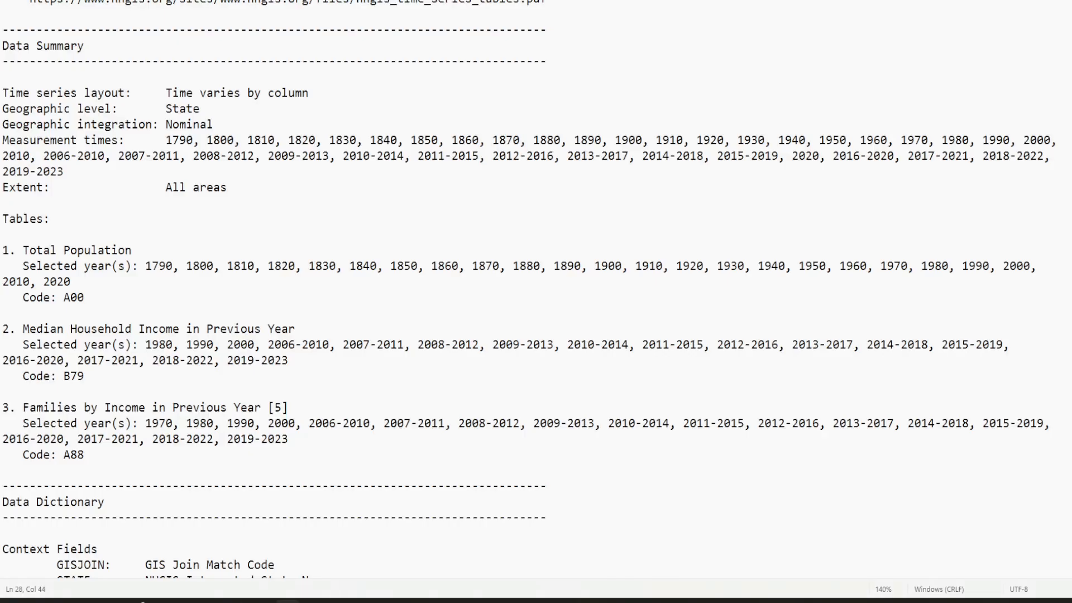
Step: Enlarge the codebook text and examine its Data Summary, table list and the start of the Data Dictionary
key("ctrl+plus")
key("ctrl+plus")
key("ctrl+plus")
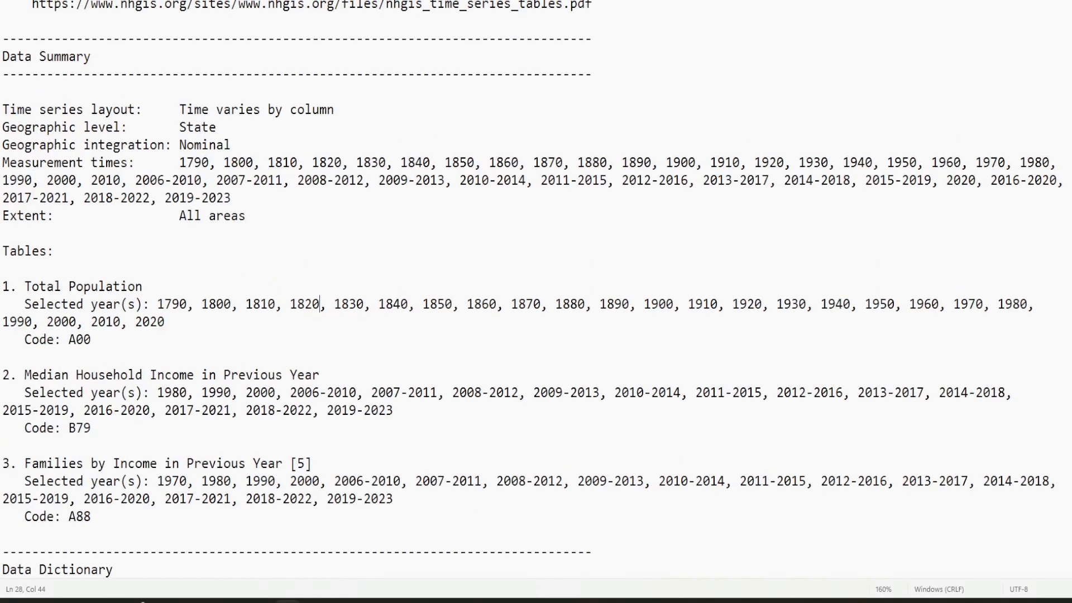
left_click_drag(34, 158, 153, 311)
scroll(536, 282, "down", 5)
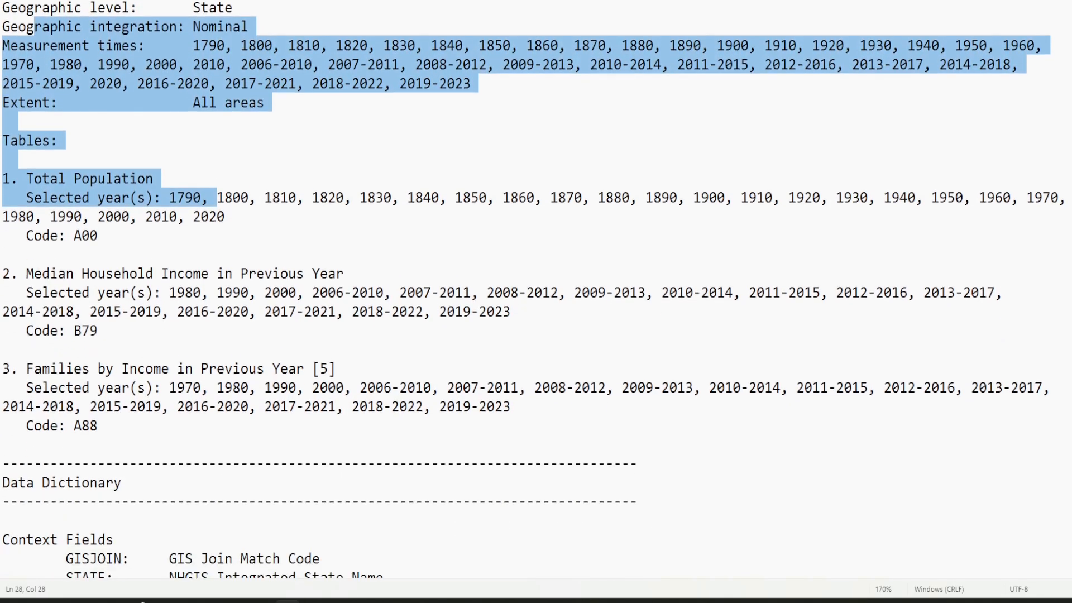
scroll(536, 282, "down", 3)
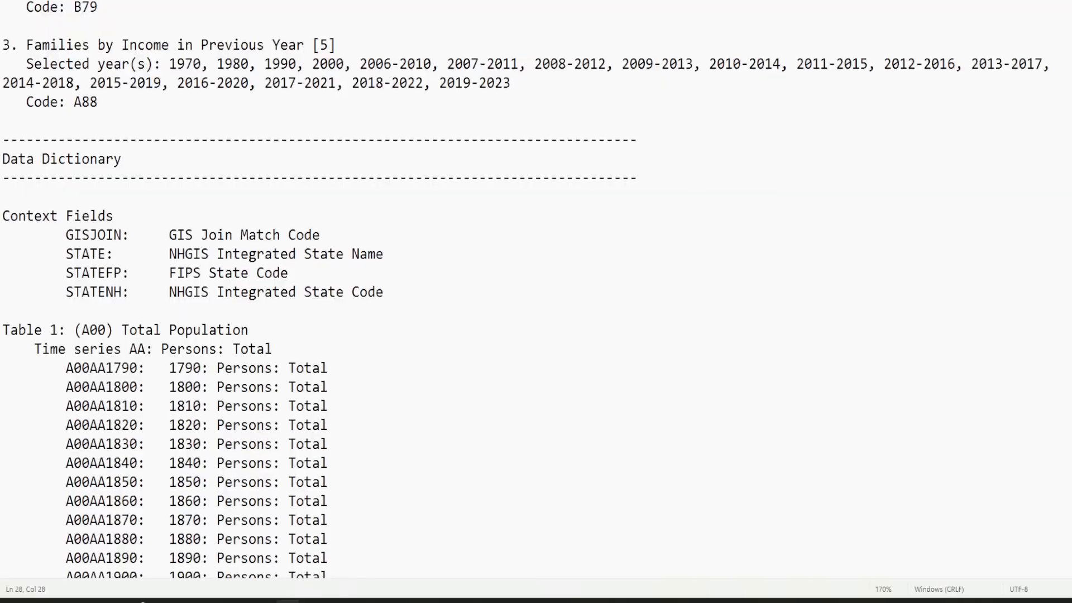
Step: Switch to the browser, open the IPUMS NHGIS website from the search results and start getting data
key("alt+Tab")
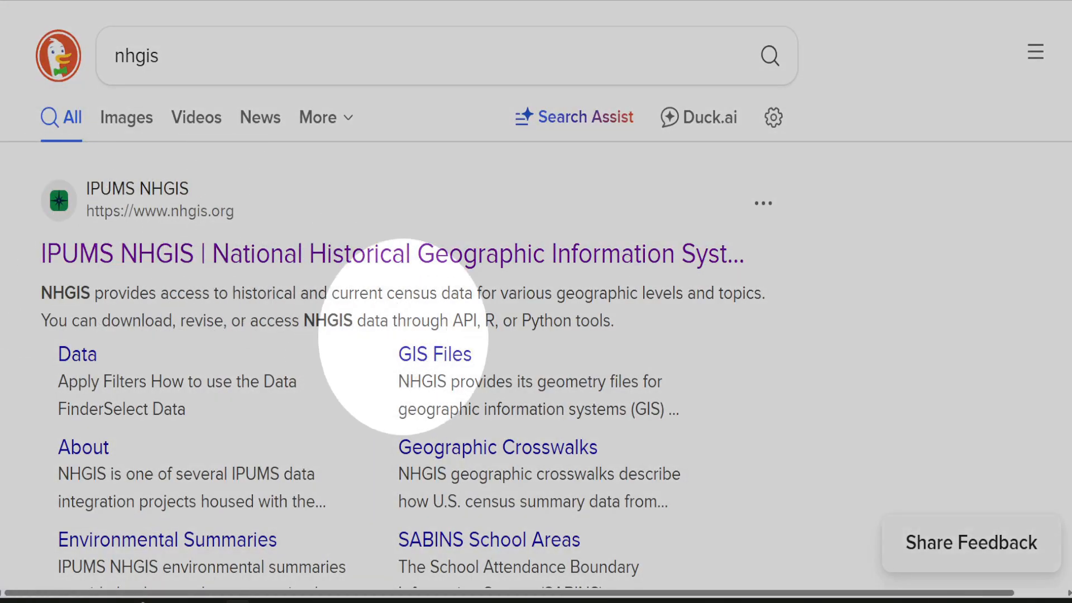
scroll(168, 335, "down", 3)
left_click(77, 224)
scroll(78, 224, "down", 2)
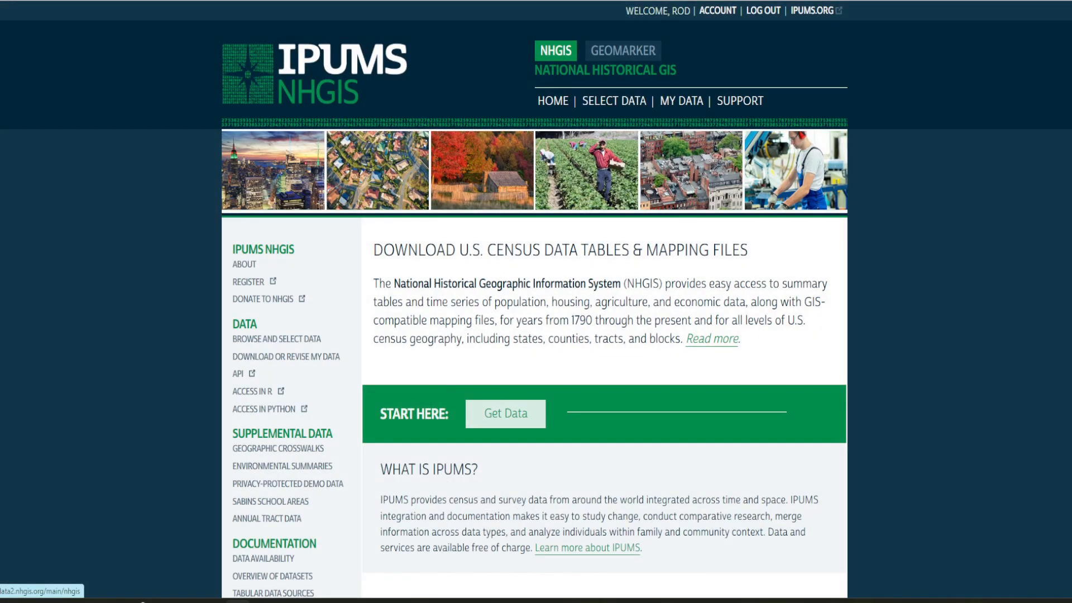
left_click(505, 413)
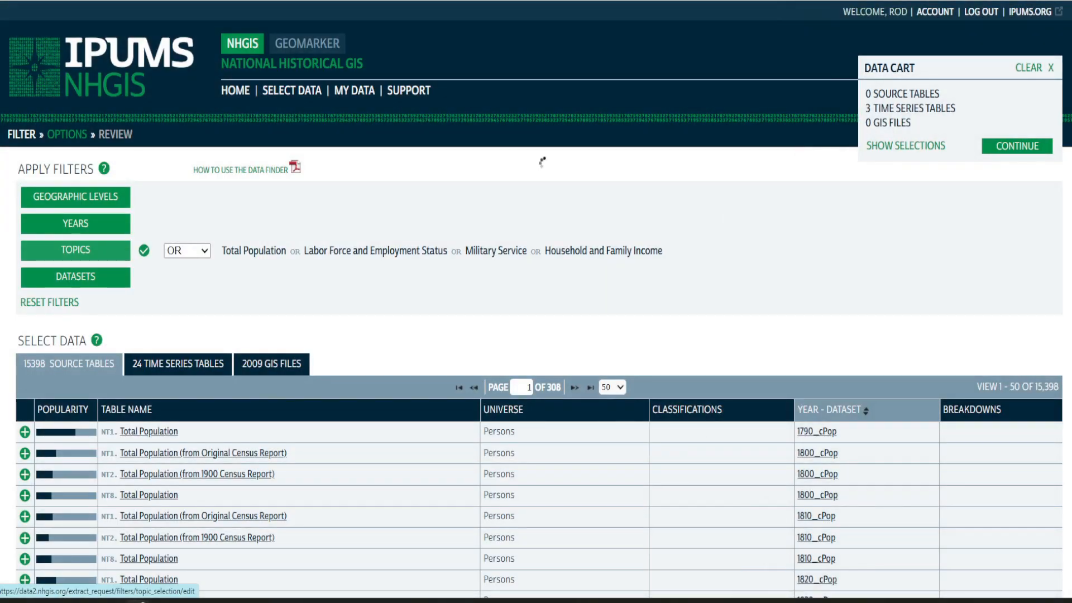
Step: Restrict the topic filter to Total Population only and apply it
left_click(75, 249)
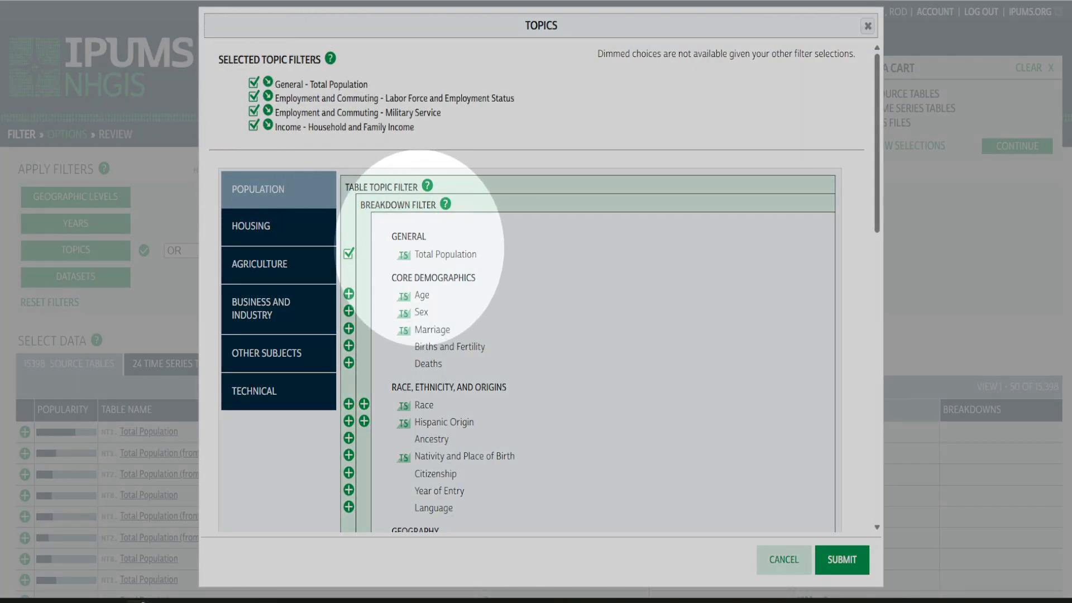
left_click_drag(415, 255, 462, 255)
scroll(536, 279, "down", 3)
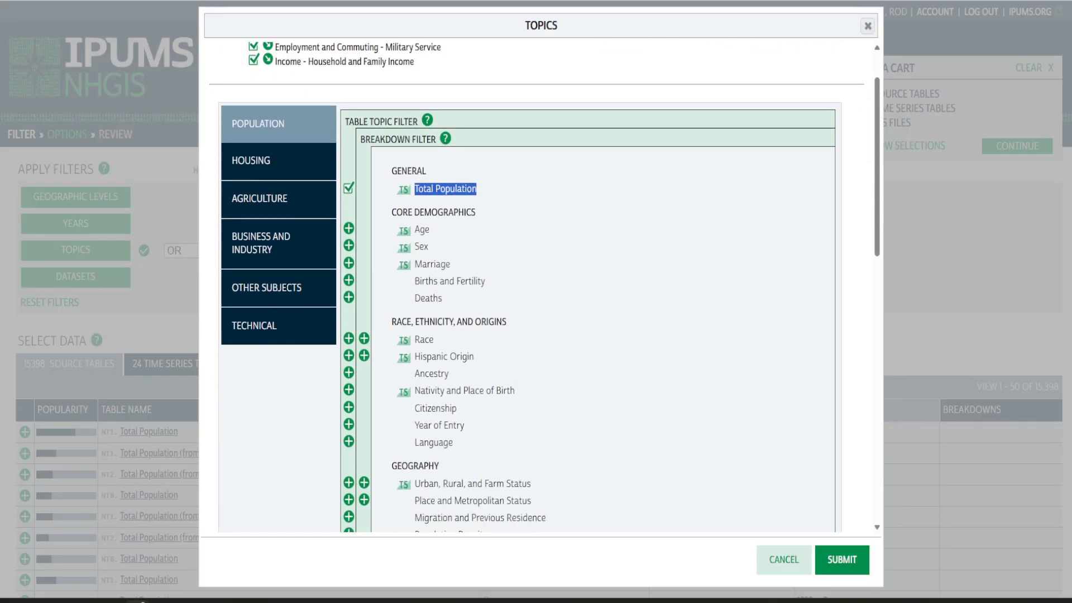
left_click(278, 96)
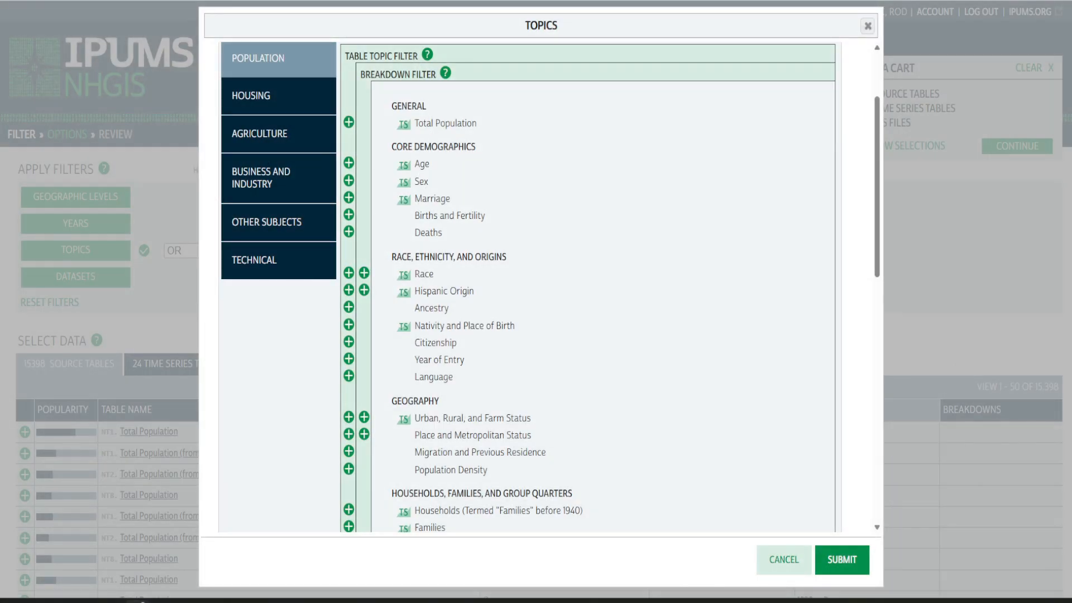
left_click(841, 559)
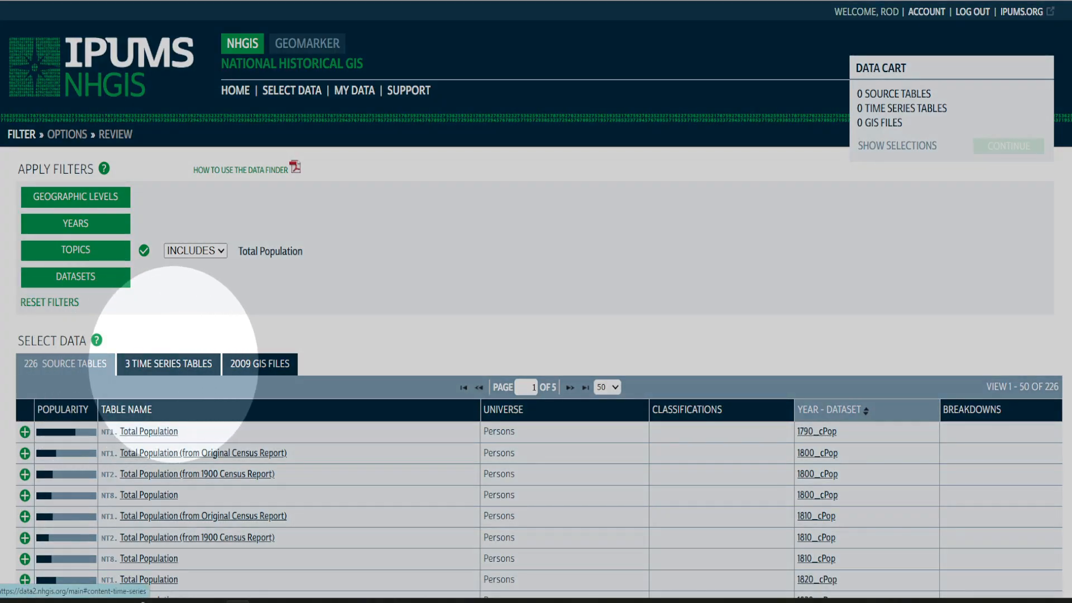
Step: List the matching time series tables and read the geographic integration details for Standardized to 2010
left_click(168, 363)
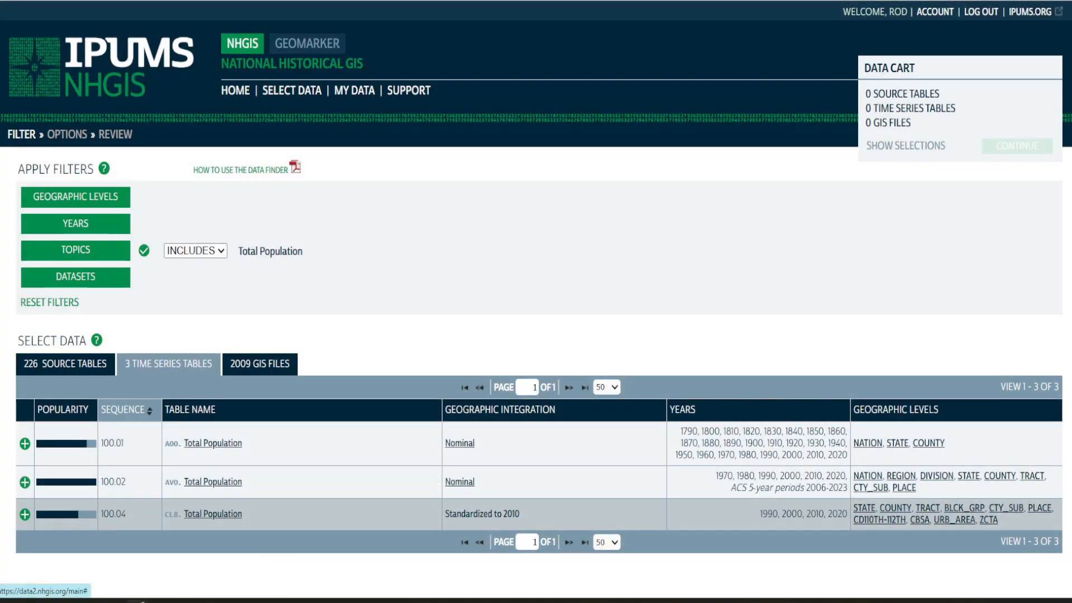
left_click(482, 514)
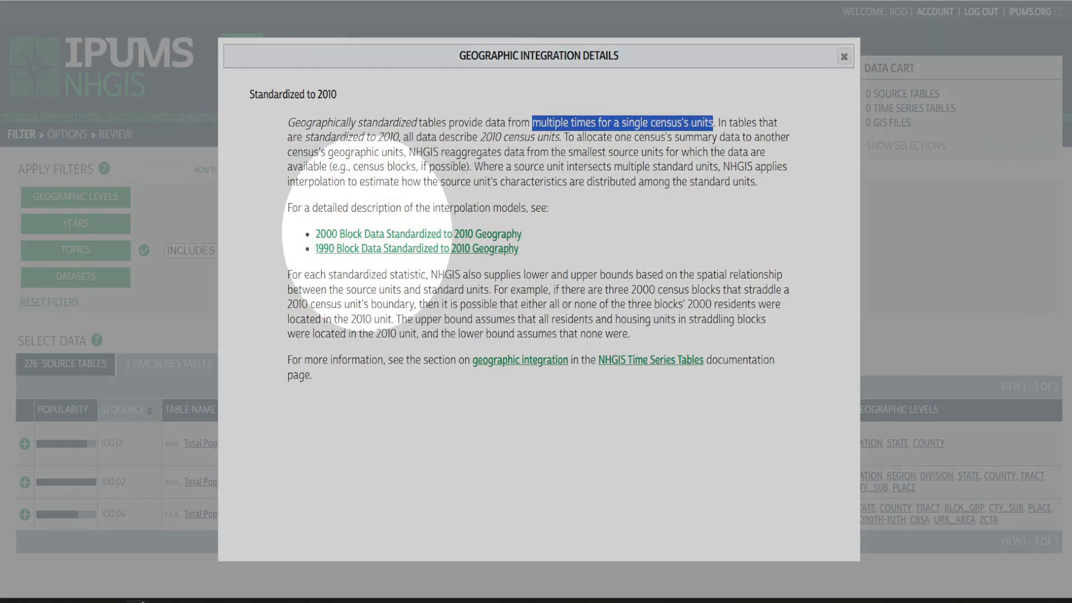
key("Escape")
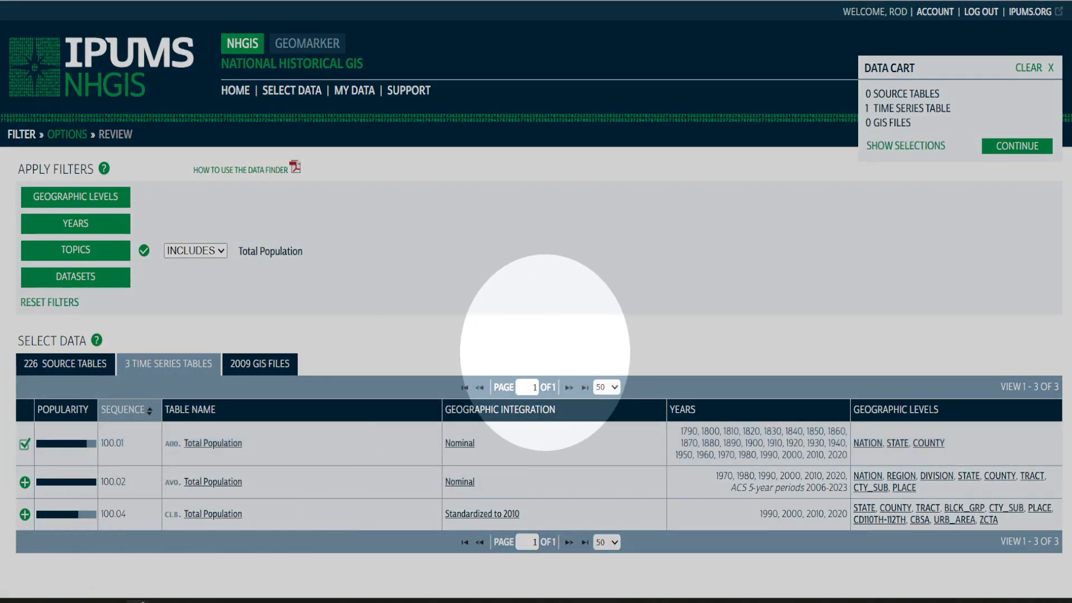
Step: Add the nominal A00 Total Population time series table to the data cart and continue to the data options
left_click_drag(866, 108, 918, 108)
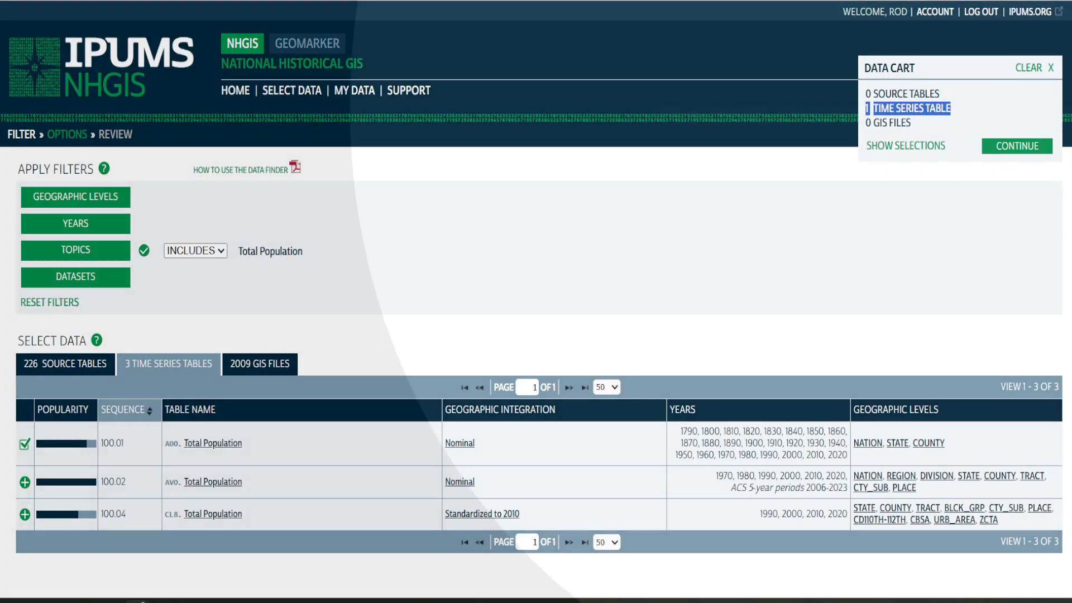
left_click(1017, 145)
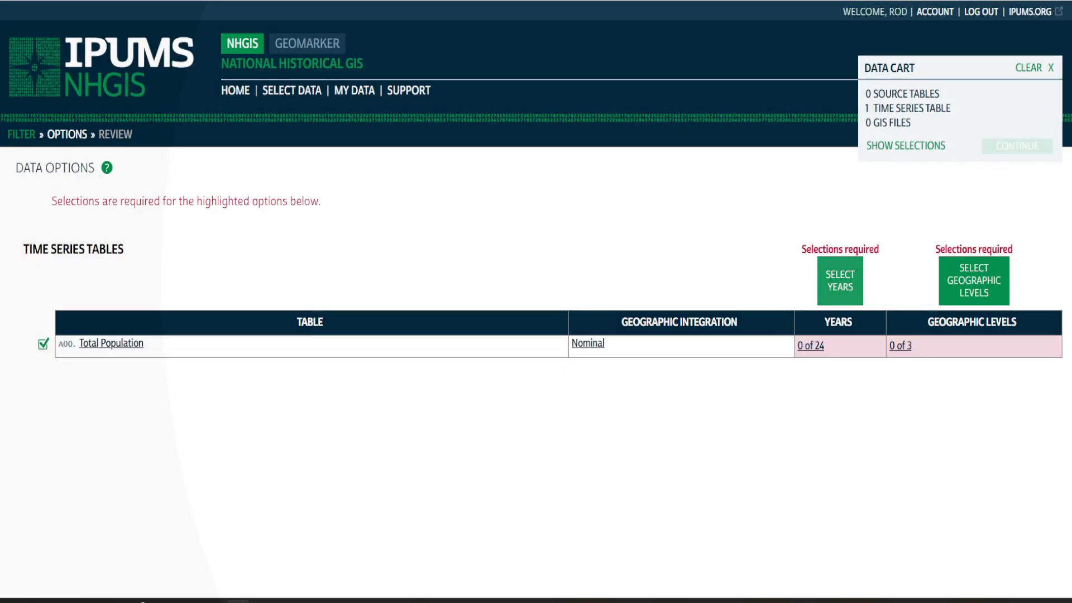
Step: Select the years 1790, 1800, 1810, 1820, 1890 and 1990 for the Total Population time series table
left_click(840, 280)
scroll(536, 335, "down", 1)
left_click(227, 146)
left_click(227, 163)
left_click(226, 179)
left_click(227, 213)
left_click(227, 335)
left_click(227, 522)
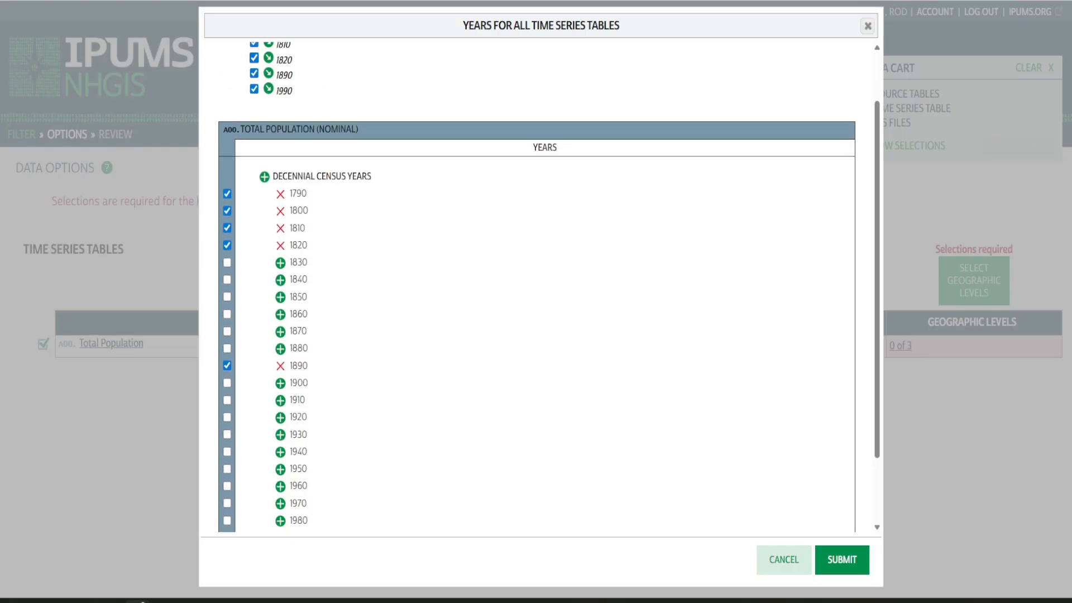
left_click(842, 560)
Step: Set the time series table's geographic level to State and continue to the review page
left_click(1002, 281)
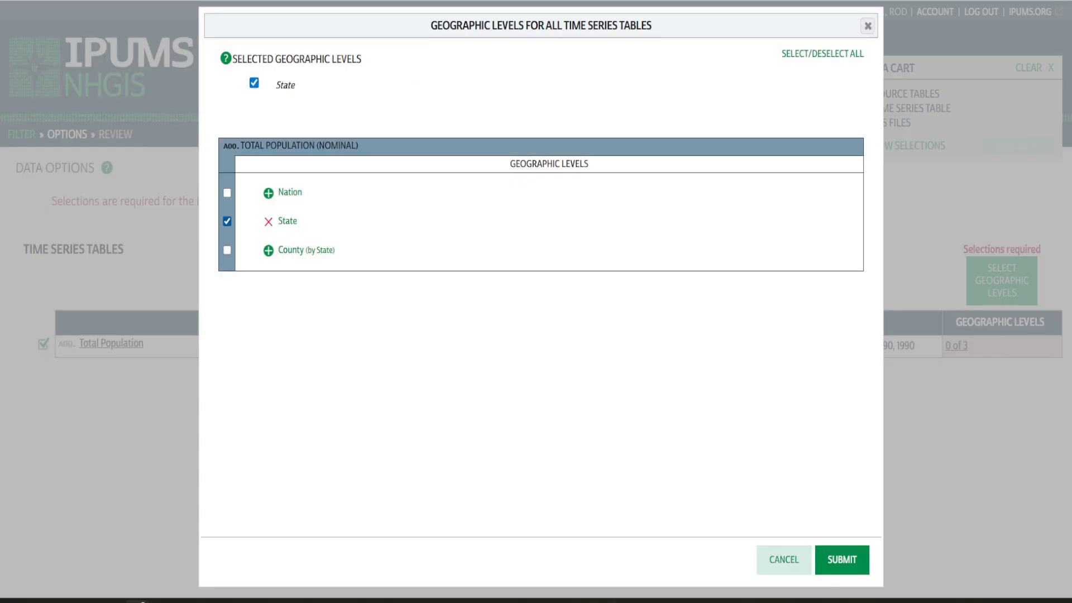
left_click(227, 221)
left_click(842, 560)
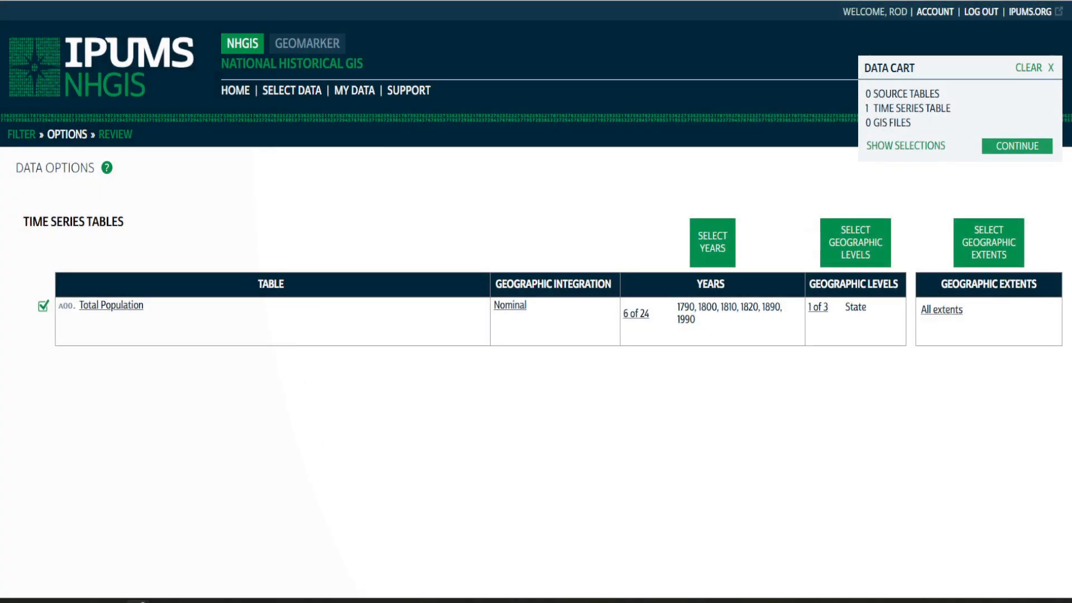
left_click(1017, 146)
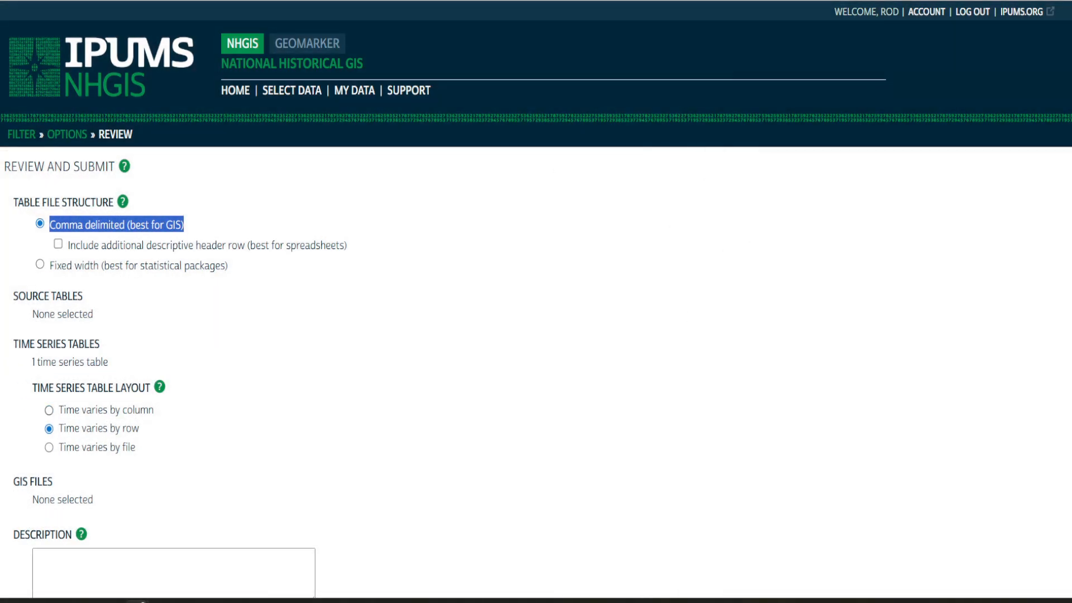
Step: Set the table layout to Time varies by column, describe the extract as "TS Population State" and submit it
scroll(536, 301, "down", 1)
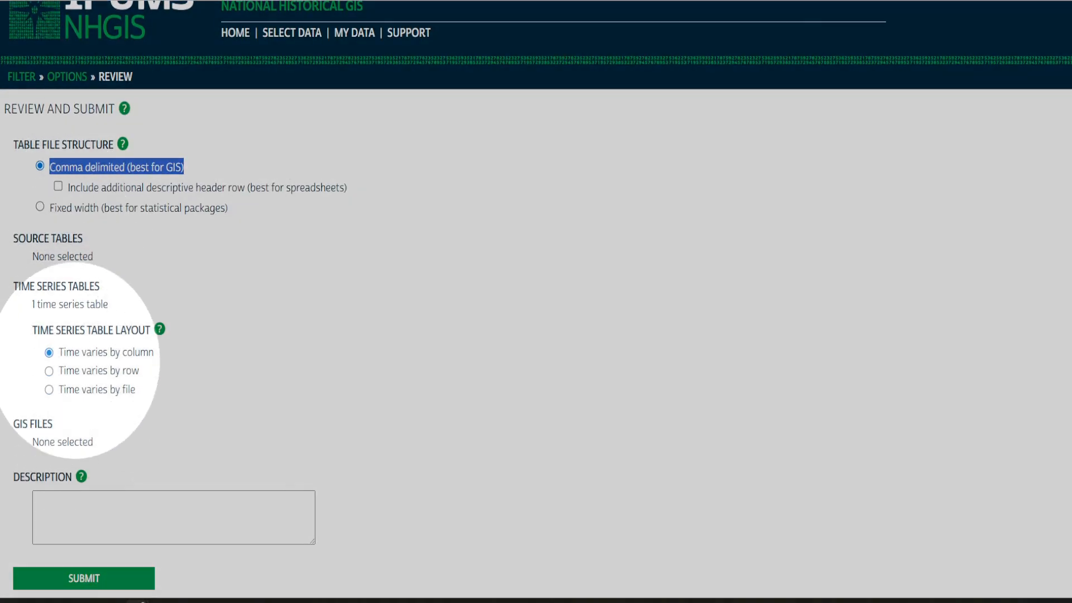
left_click(79, 500)
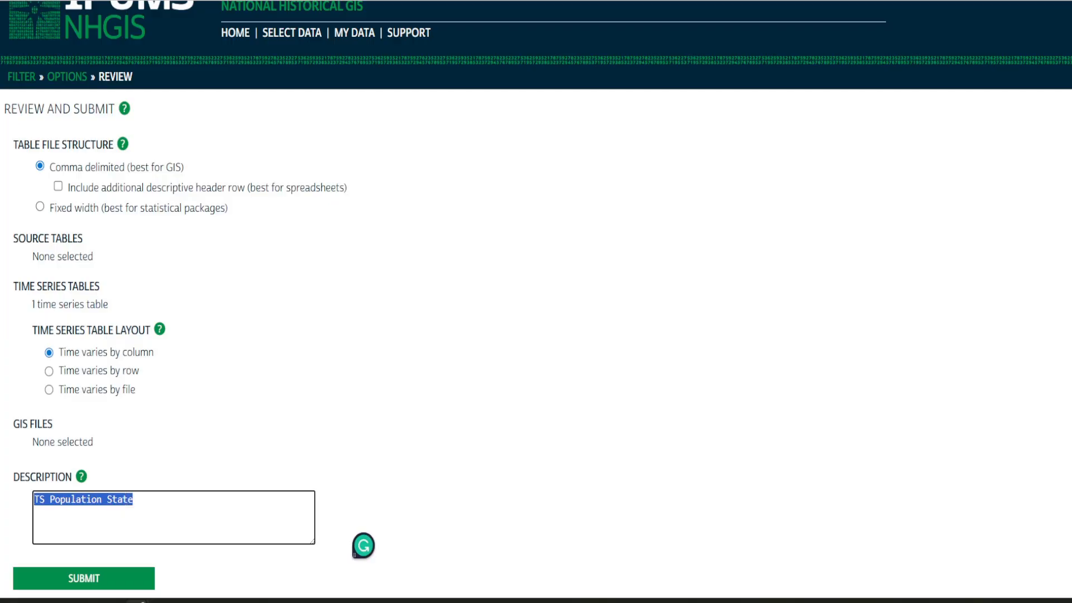
left_click(111, 578)
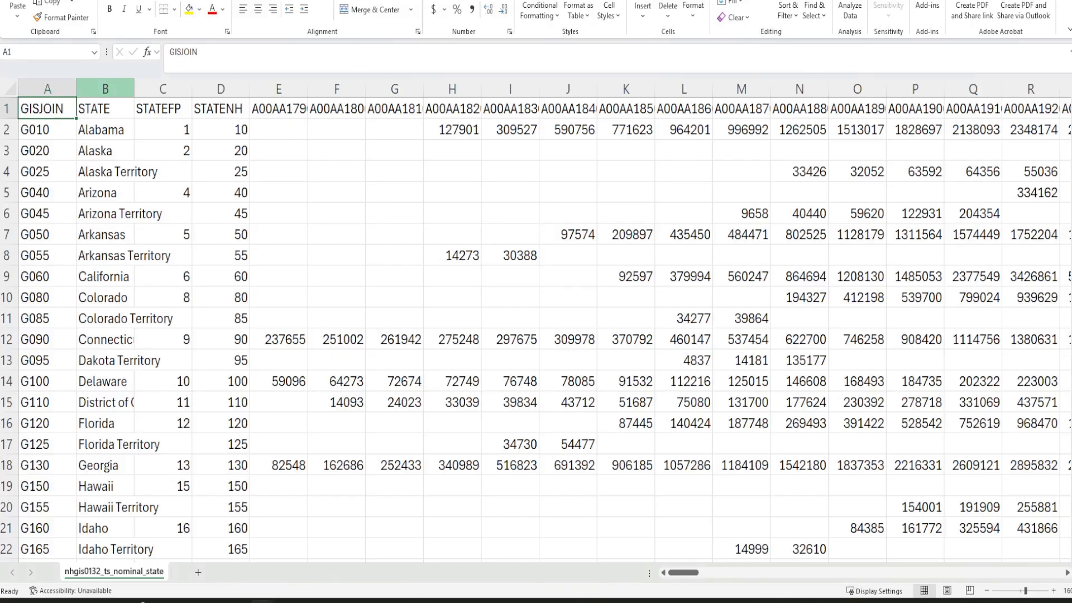
Step: Switch to the state time series spreadsheet, examine its columns, and compare them with the codebook's Data Summary and Data Dictionary
left_click_drag(105, 89, 510, 89)
left_click(626, 381)
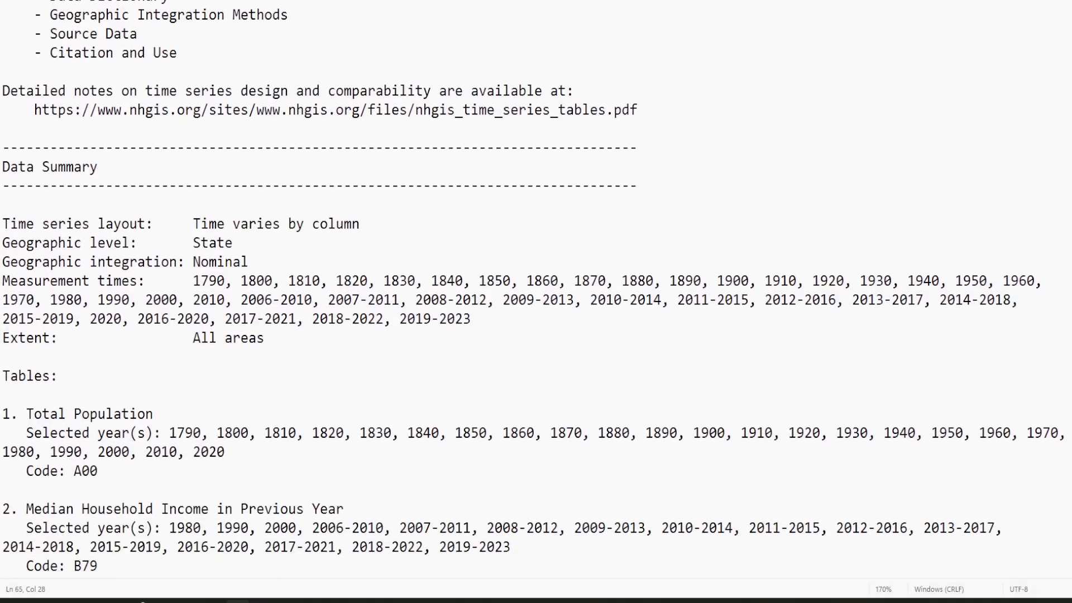
scroll(536, 301, "down", 5)
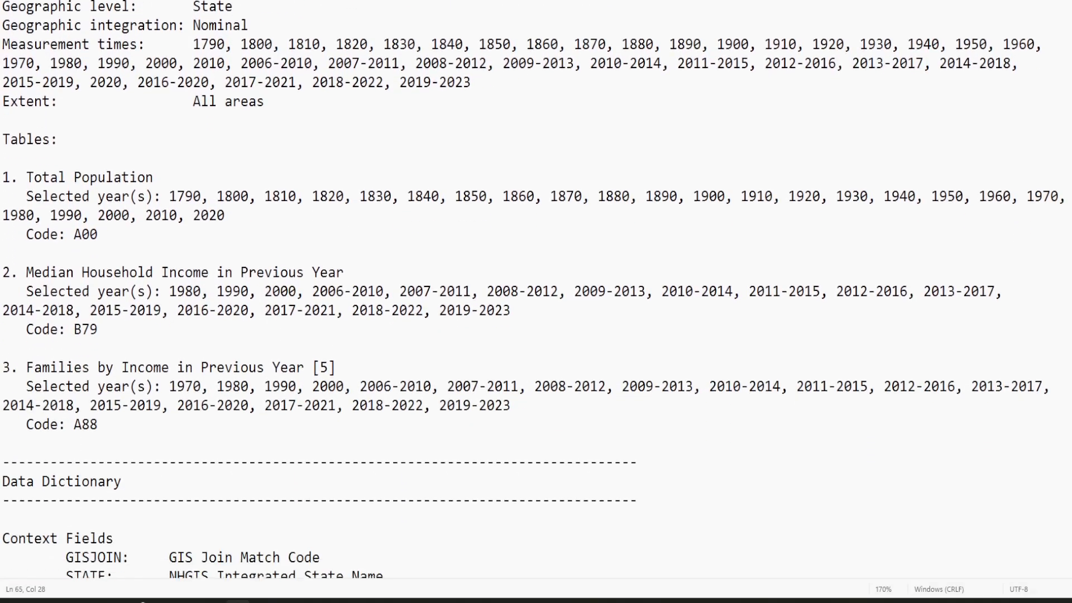
scroll(537, 302, "down", 5)
scroll(536, 302, "down", 2)
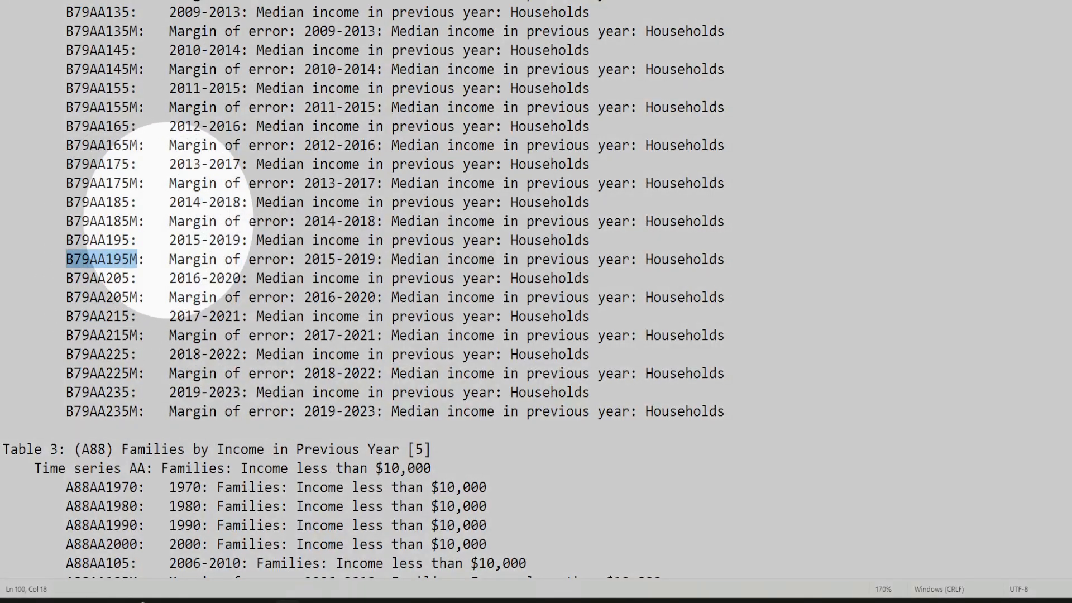
Step: Examine the margin of error field codes and the Median Household Income and Total Population entries in the codebook
left_click_drag(170, 219, 177, 220)
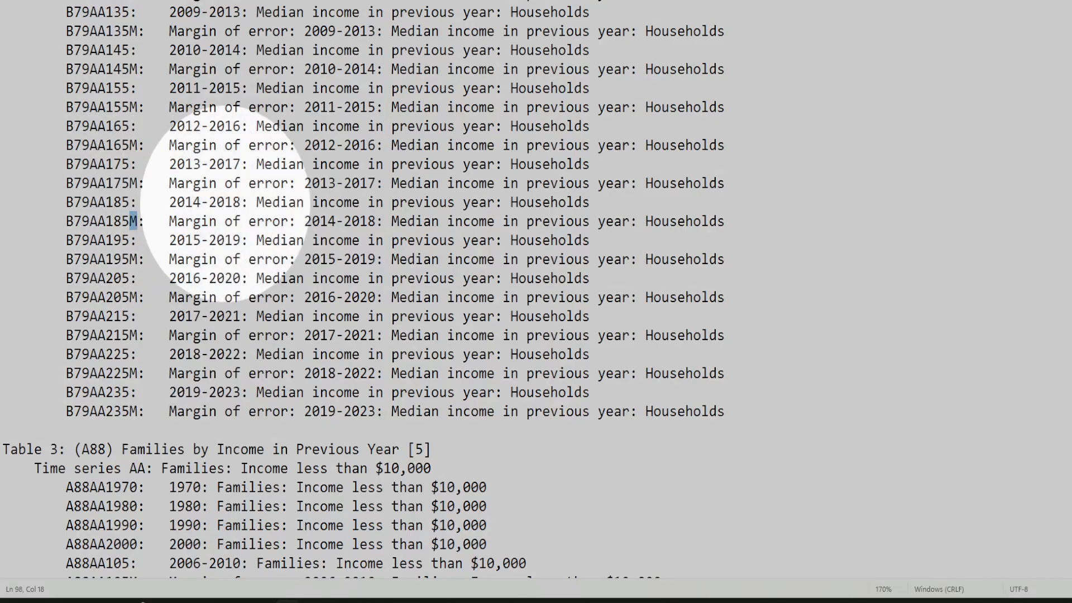
left_click(233, 222)
scroll(233, 221, "up", 3)
scroll(363, 291, "up", 8)
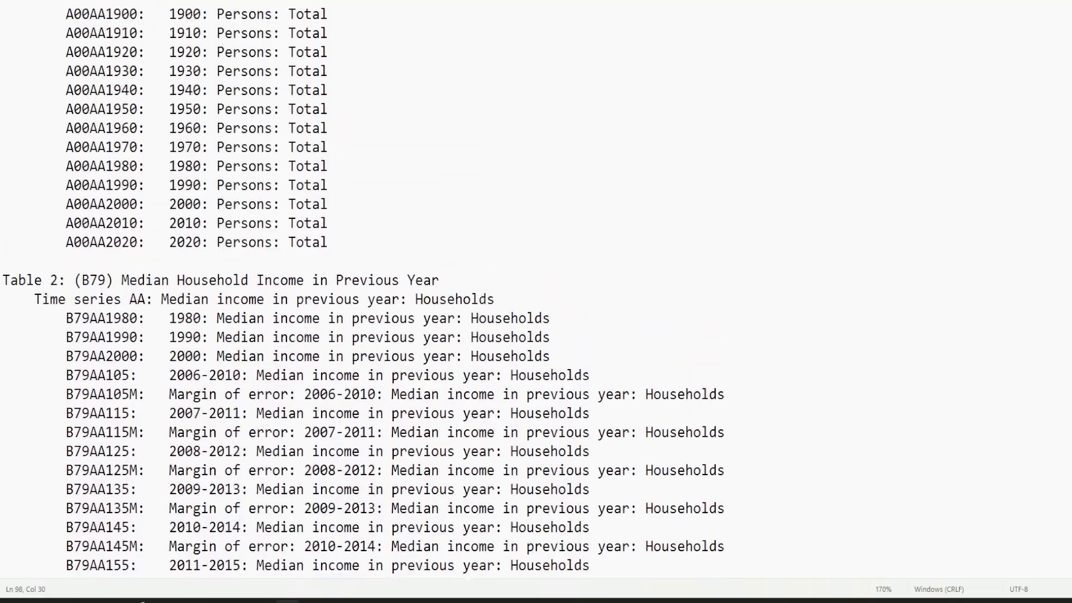
scroll(530, 291, "up", 9)
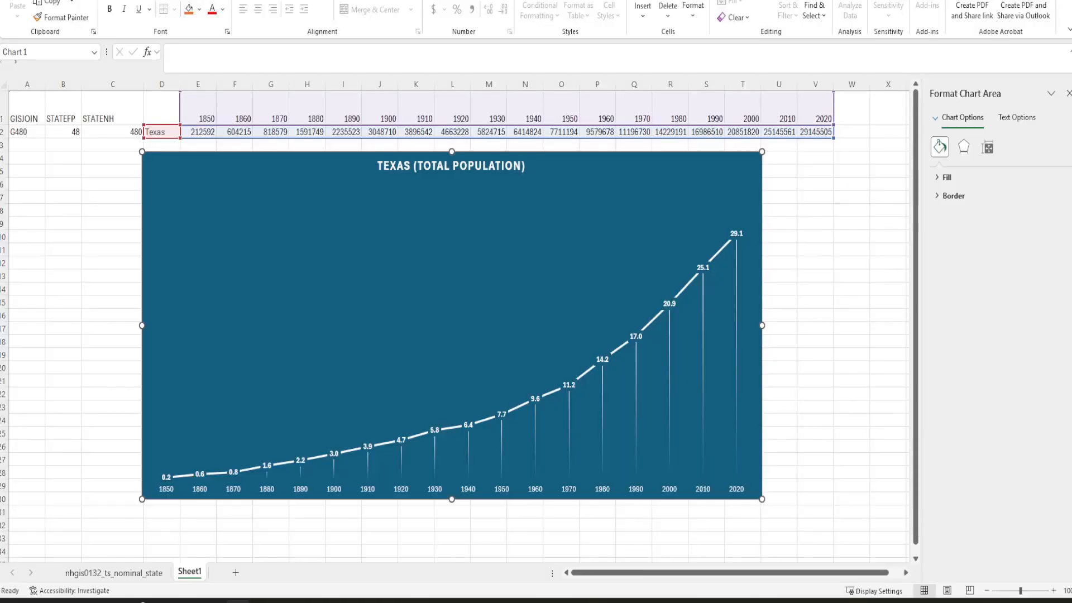
Step: Switch to the spreadsheet with the Texas total population line chart and examine the chart and its 1850 to 2020 data
left_click_drag(162, 112, 816, 119)
left_click(815, 184)
left_click(659, 238)
left_click(777, 160)
left_click(777, 185)
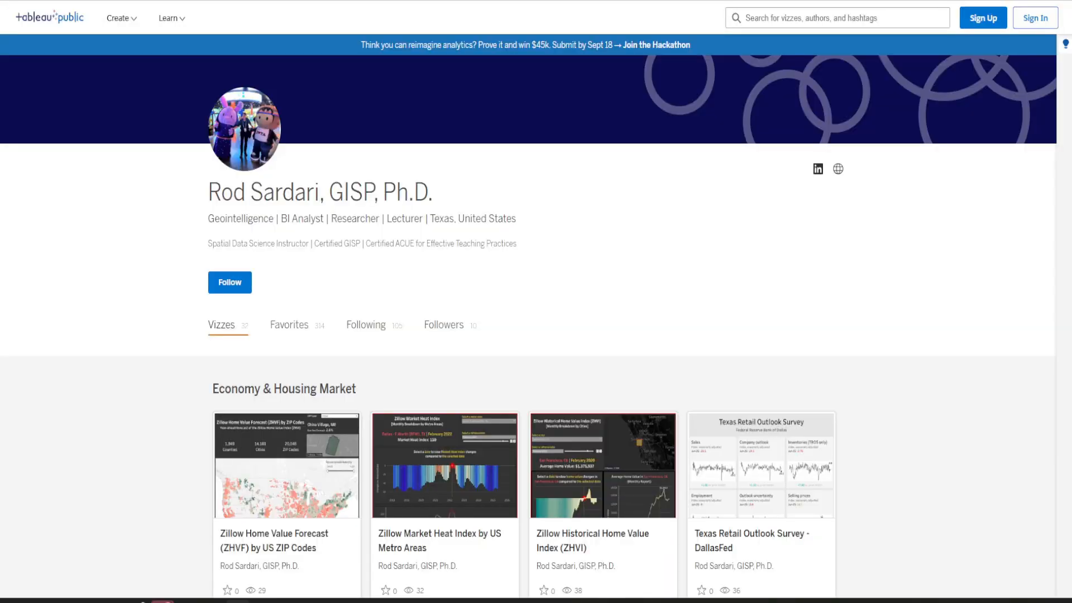
Step: Browse the published visualizations on the author's Tableau Public profile, from Economy & Housing Market to the data analytics repository
scroll(528, 313, "down", 5)
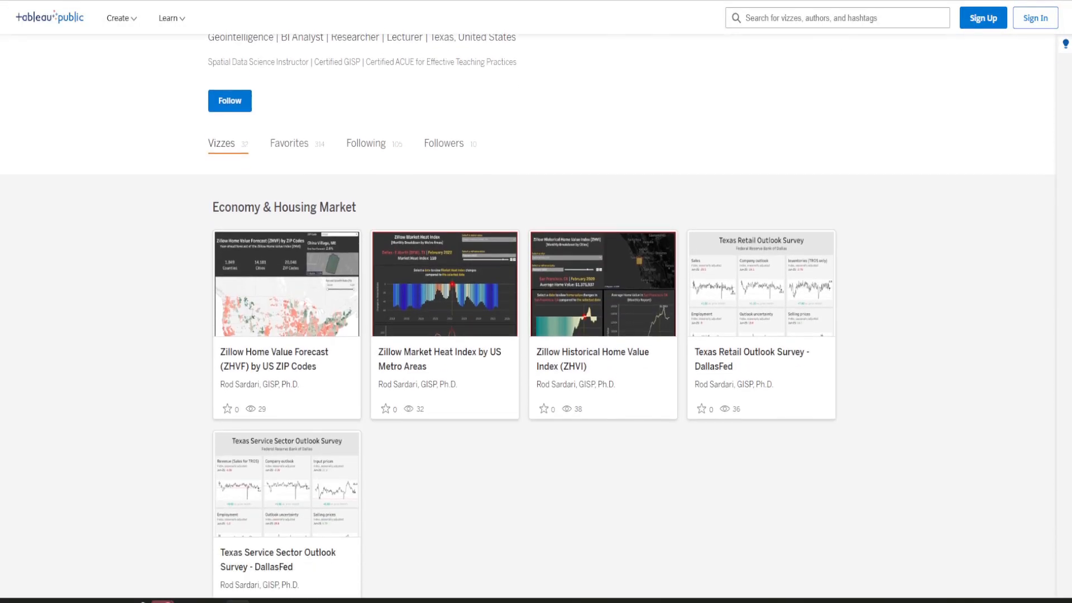
scroll(528, 312, "down", 6)
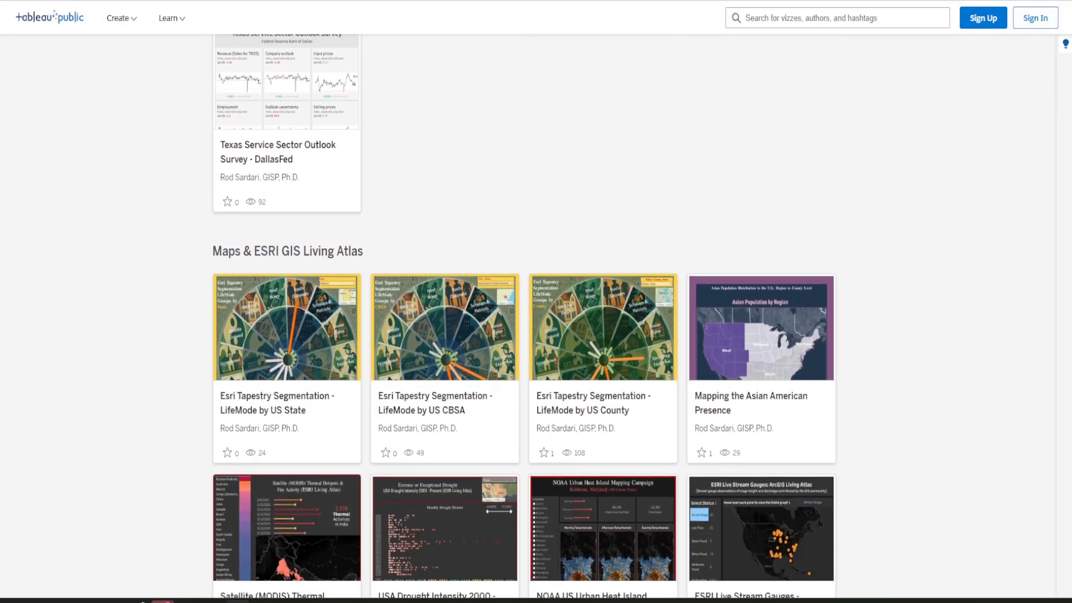
scroll(528, 312, "down", 6)
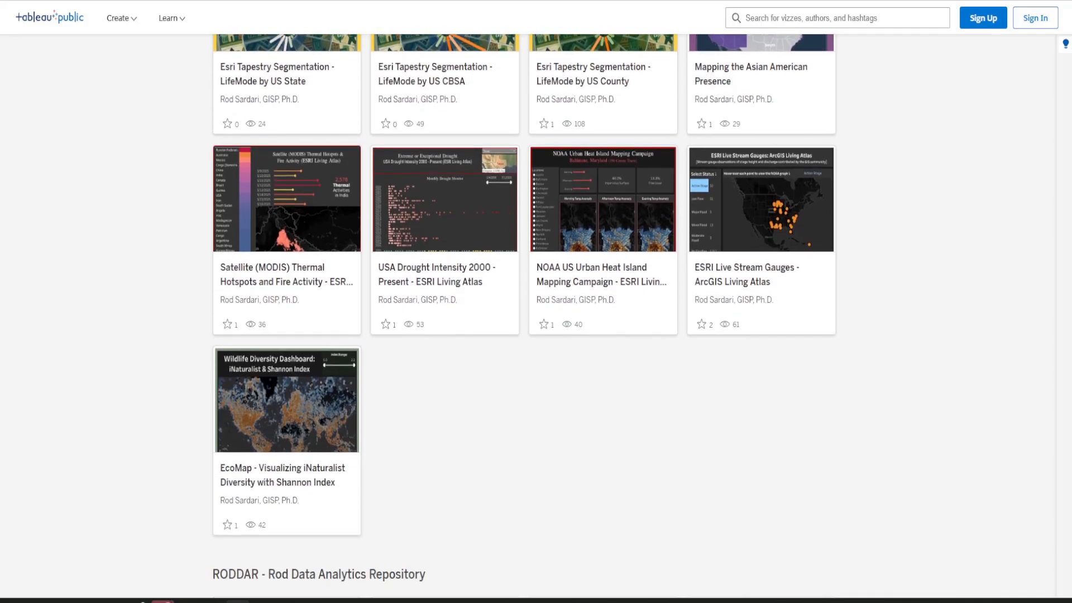
scroll(528, 313, "down", 4)
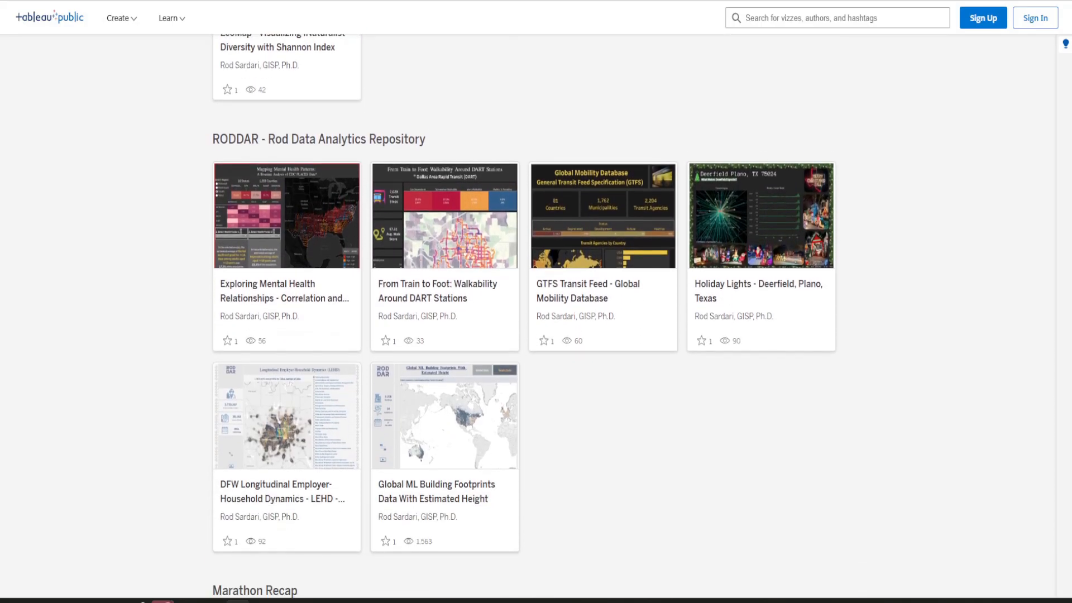